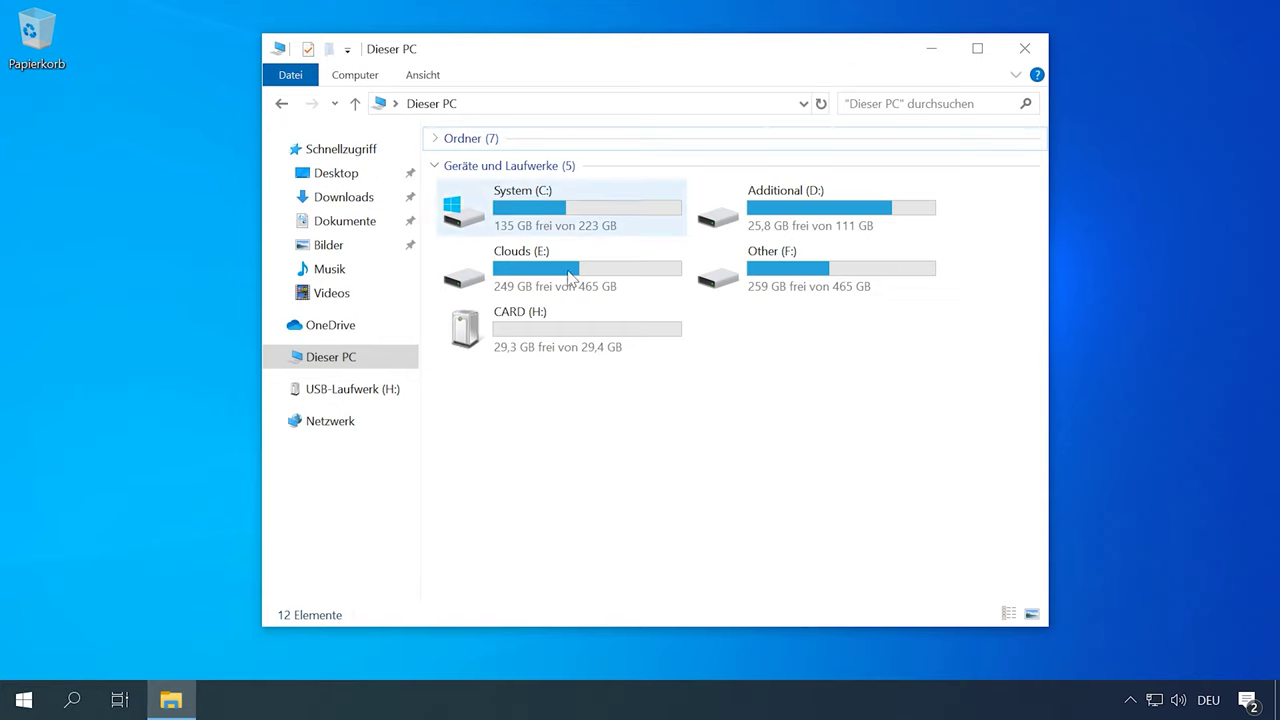
Step: Open the CARD (H:) drive in File Explorer to check its contents
click(488, 328)
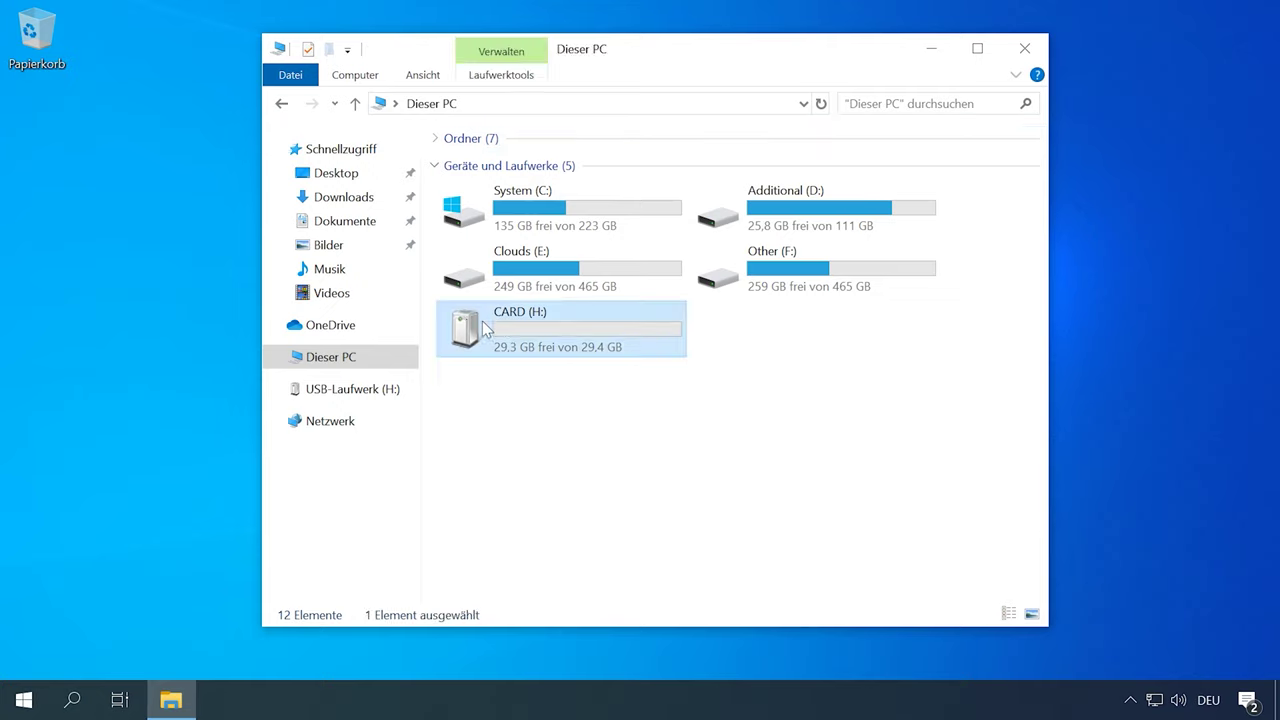
double_click(560, 323)
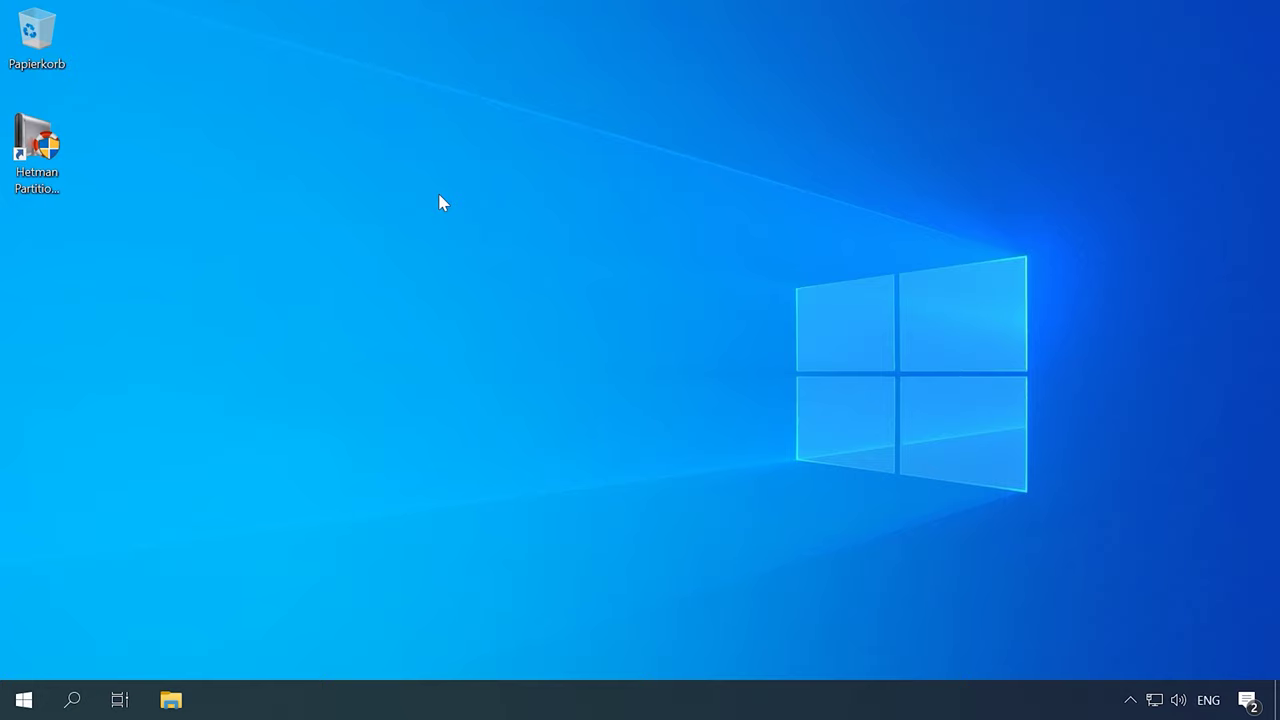
Step: Launch Hetman Partition Recovery and run a quick scan (Schneller Scan) of the CARD (H:) drive
click(37, 145)
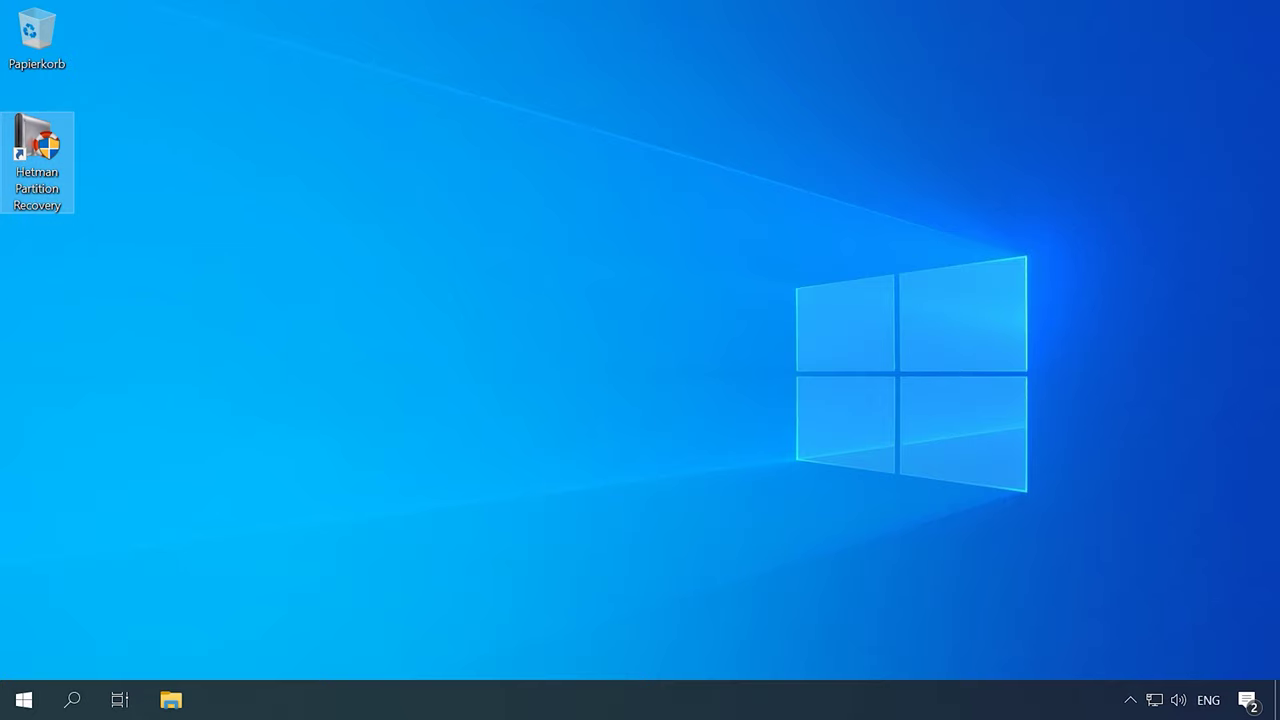
double_click(27, 130)
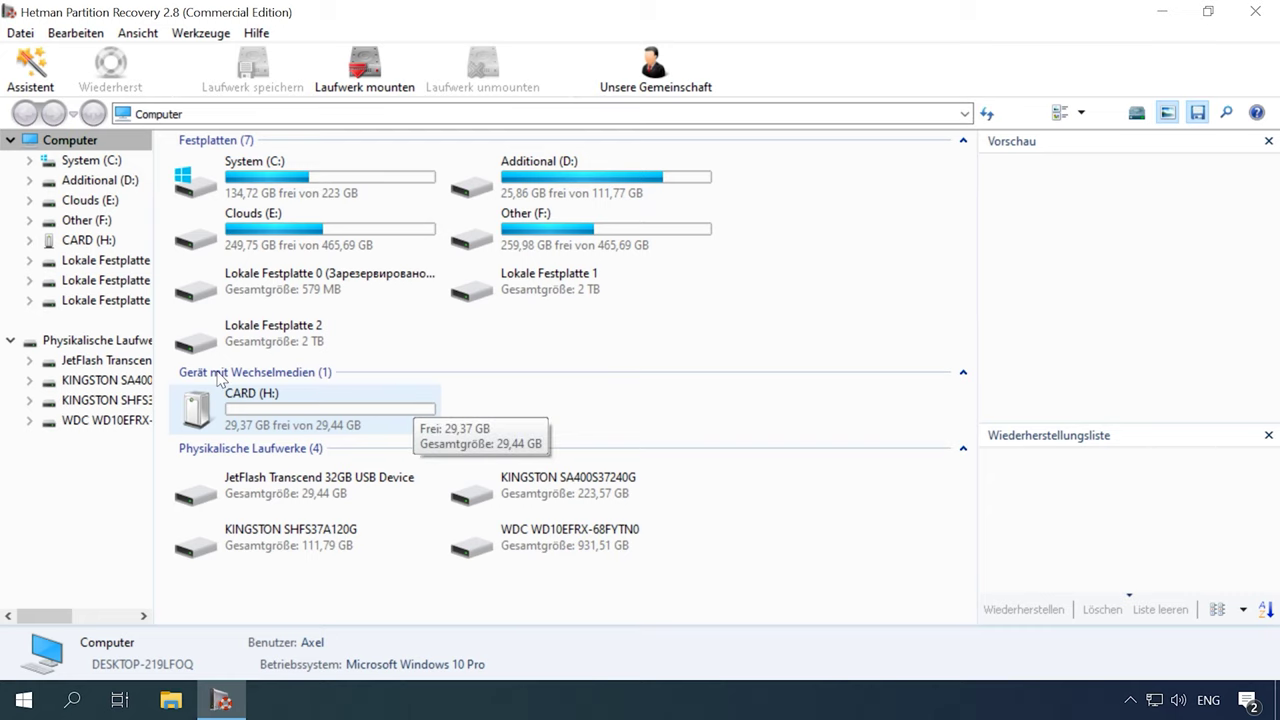
double_click(82, 245)
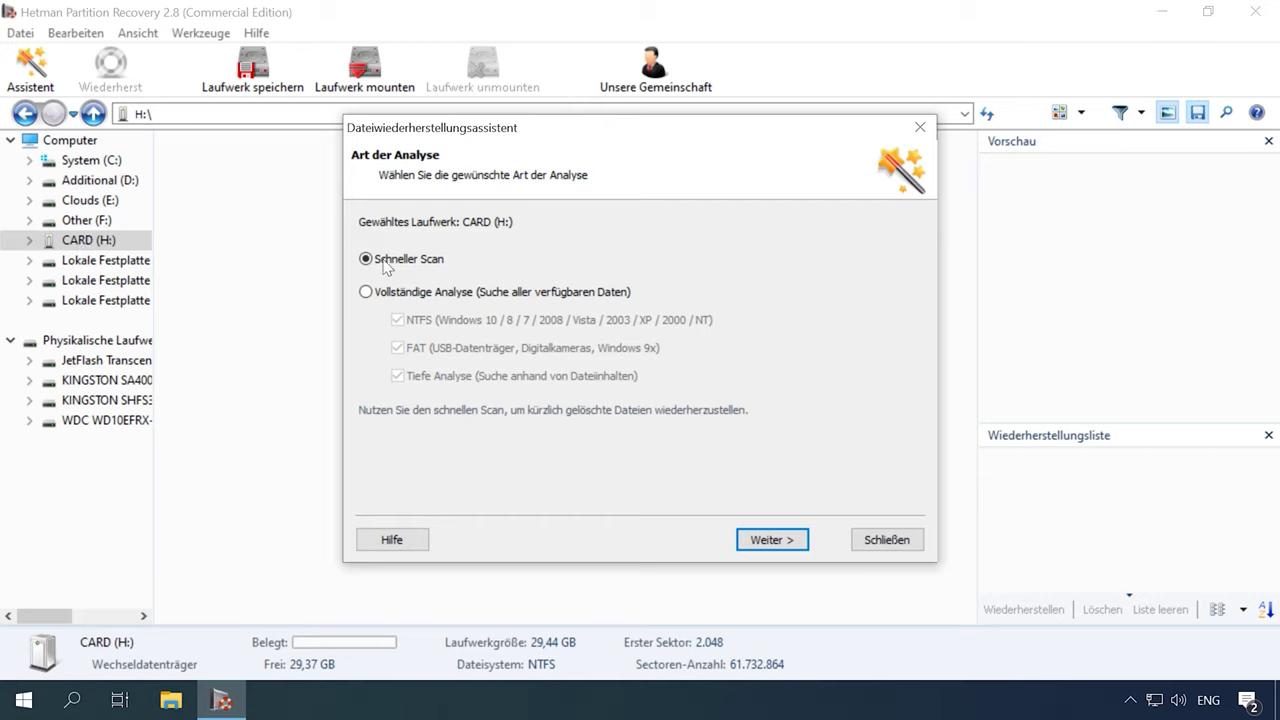
click(775, 541)
click(773, 540)
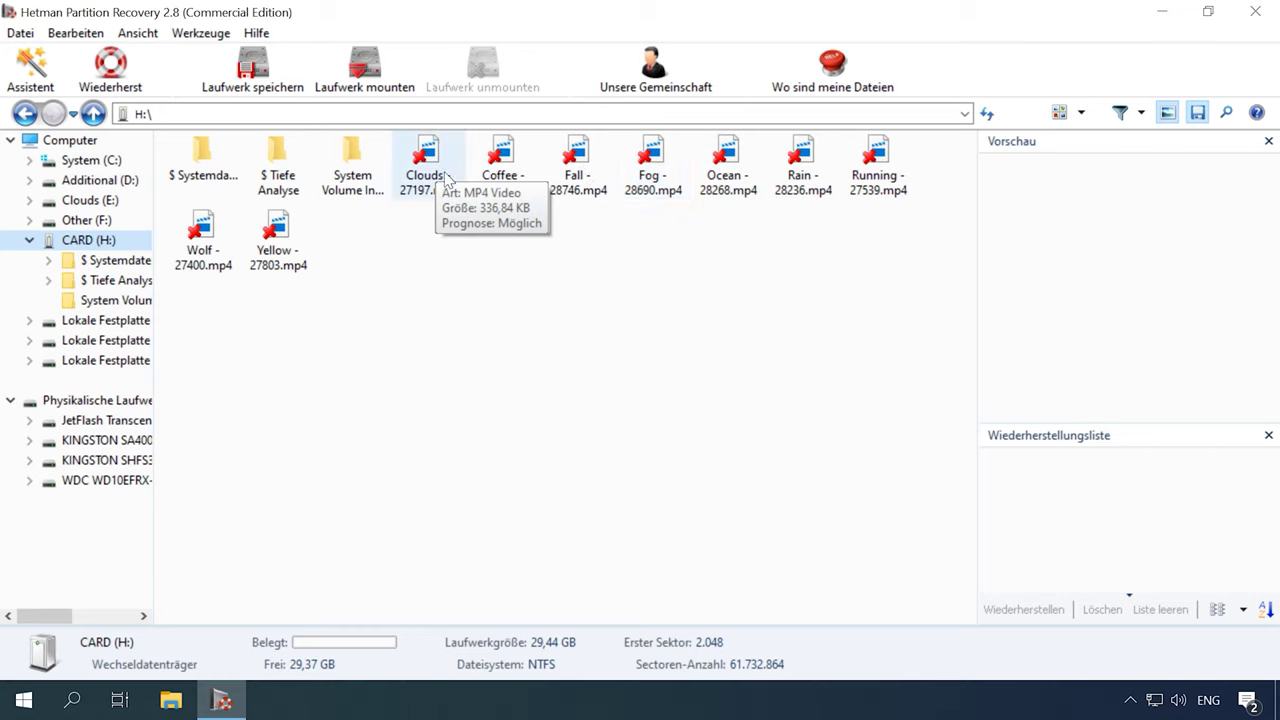
Step: Play previews of the deleted videos Fall - 28746.mp4 and Rain - 28236.mp4
click(581, 168)
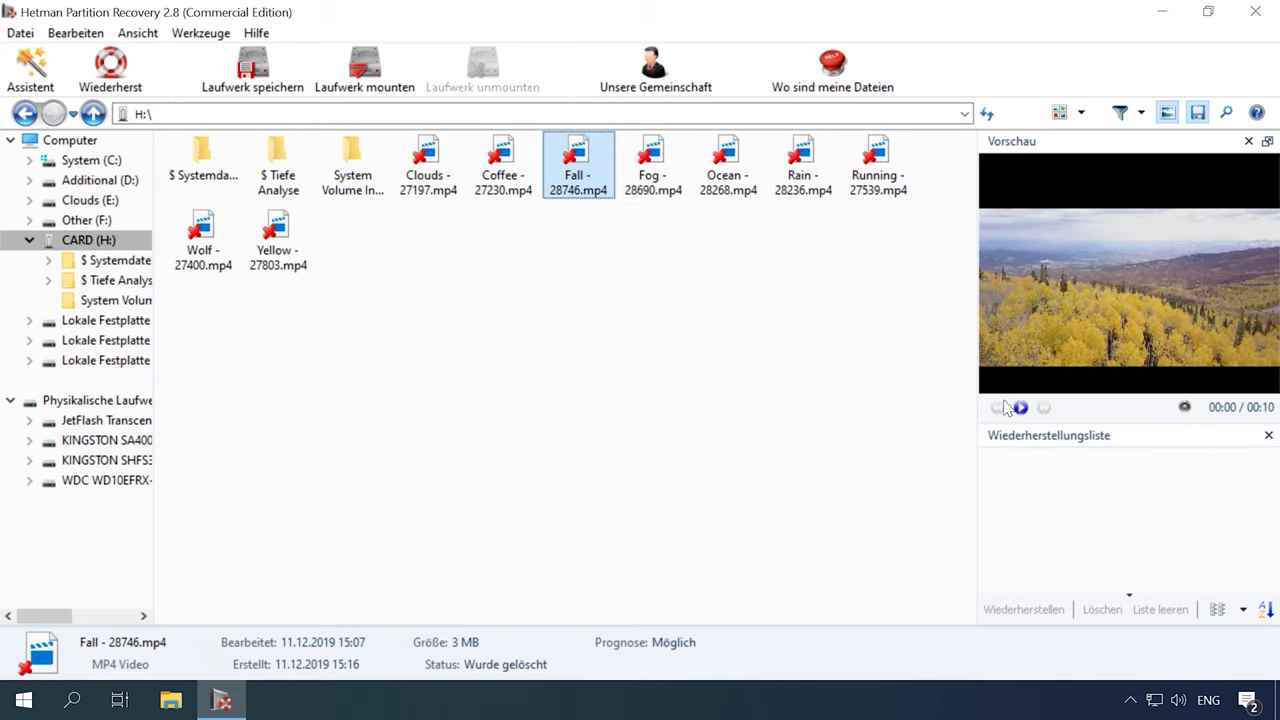
click(1020, 407)
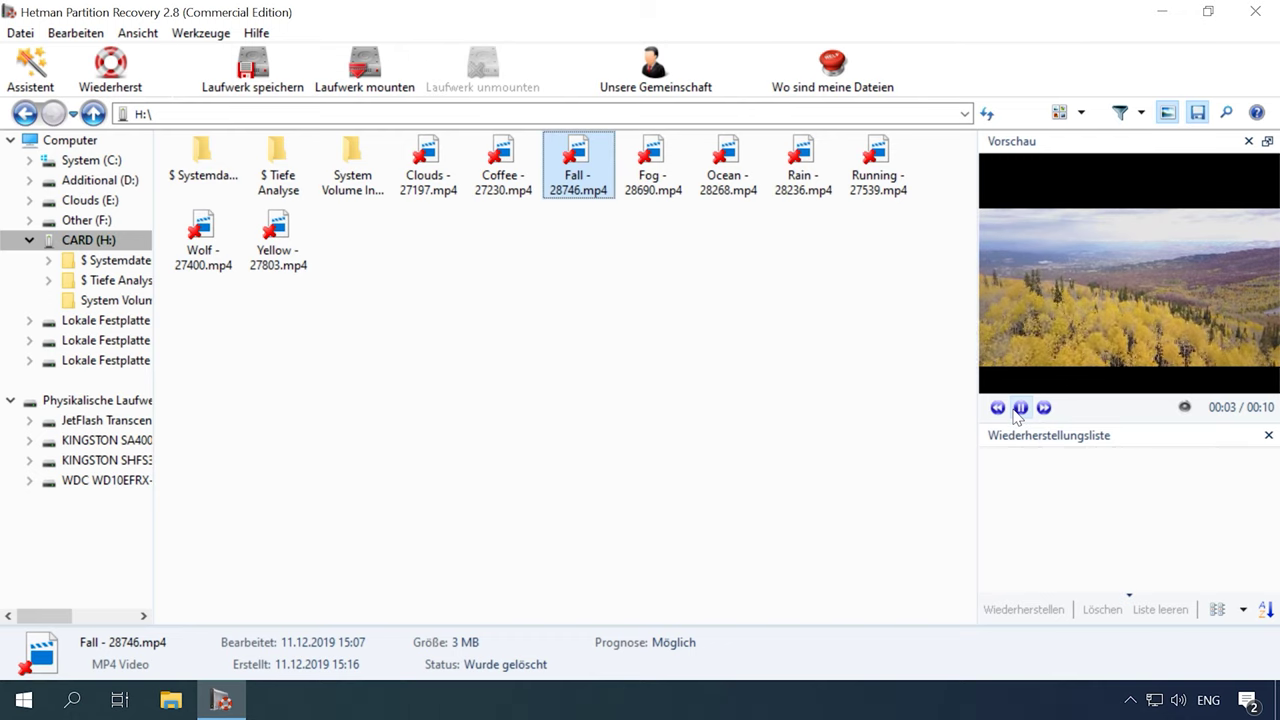
click(791, 176)
click(1021, 407)
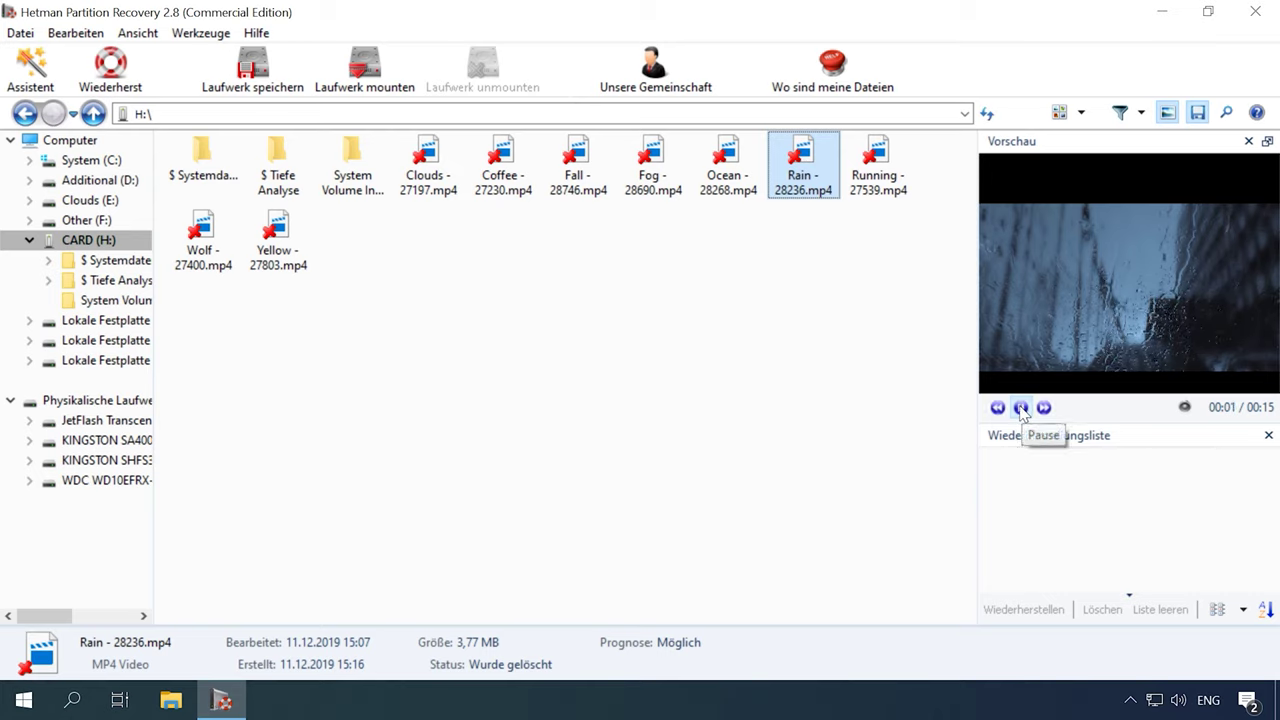
Step: Add the Ocean, Rain and Running videos to the recovery list and shrink the program window to uncover the desktop icons
drag(910, 242, 1076, 543)
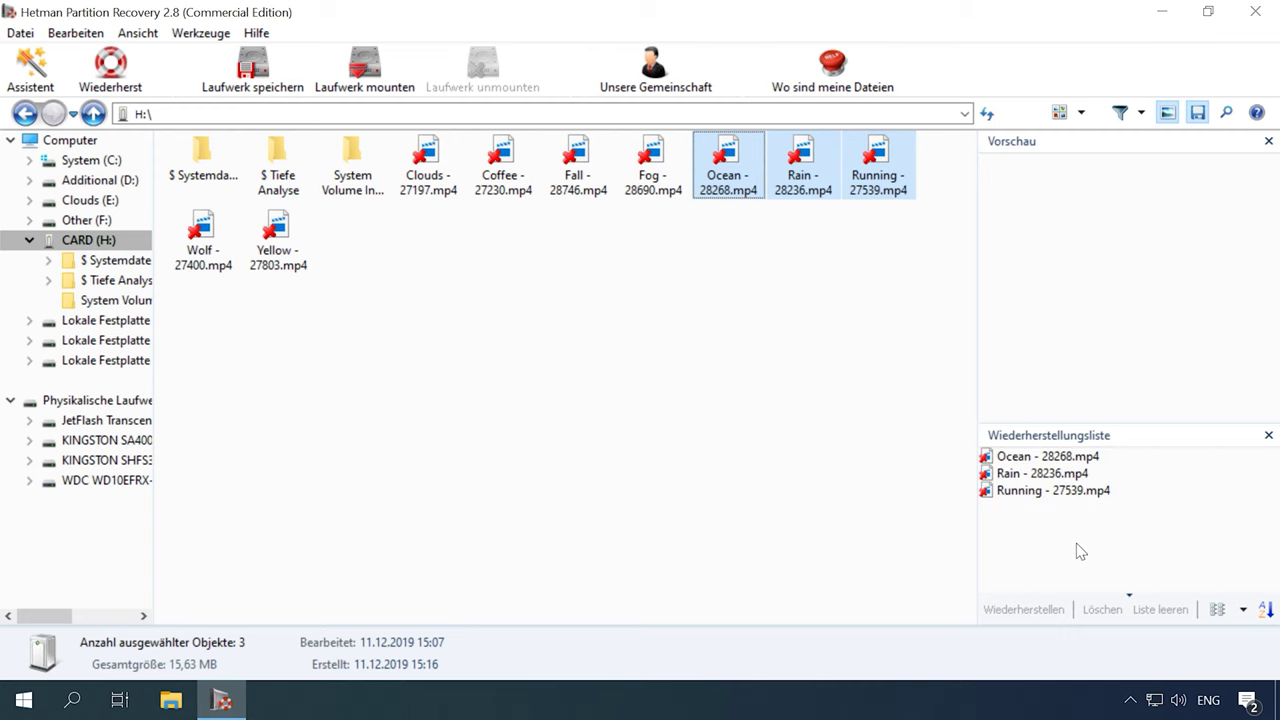
click(1208, 11)
drag(648, 22, 887, 70)
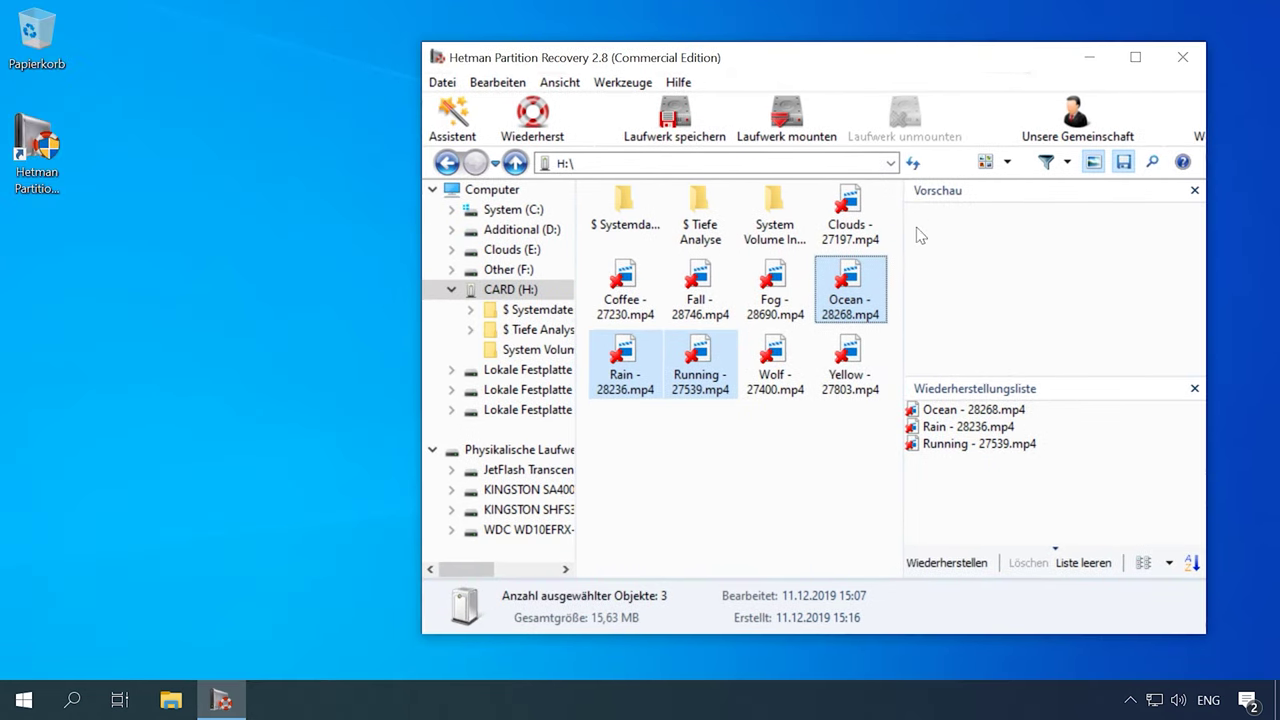
Step: Recover the listed videos by saving them to the hard disk with Desktop as the target folder, and finish the wizard
click(941, 565)
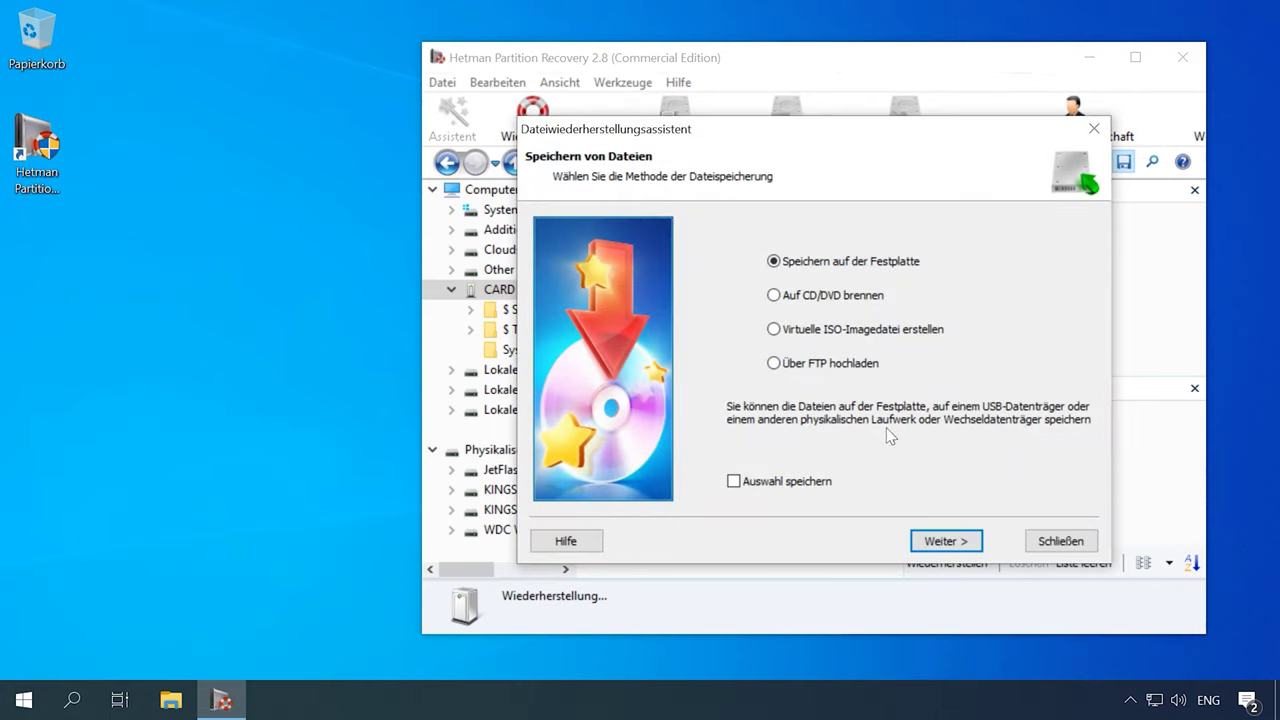
click(962, 541)
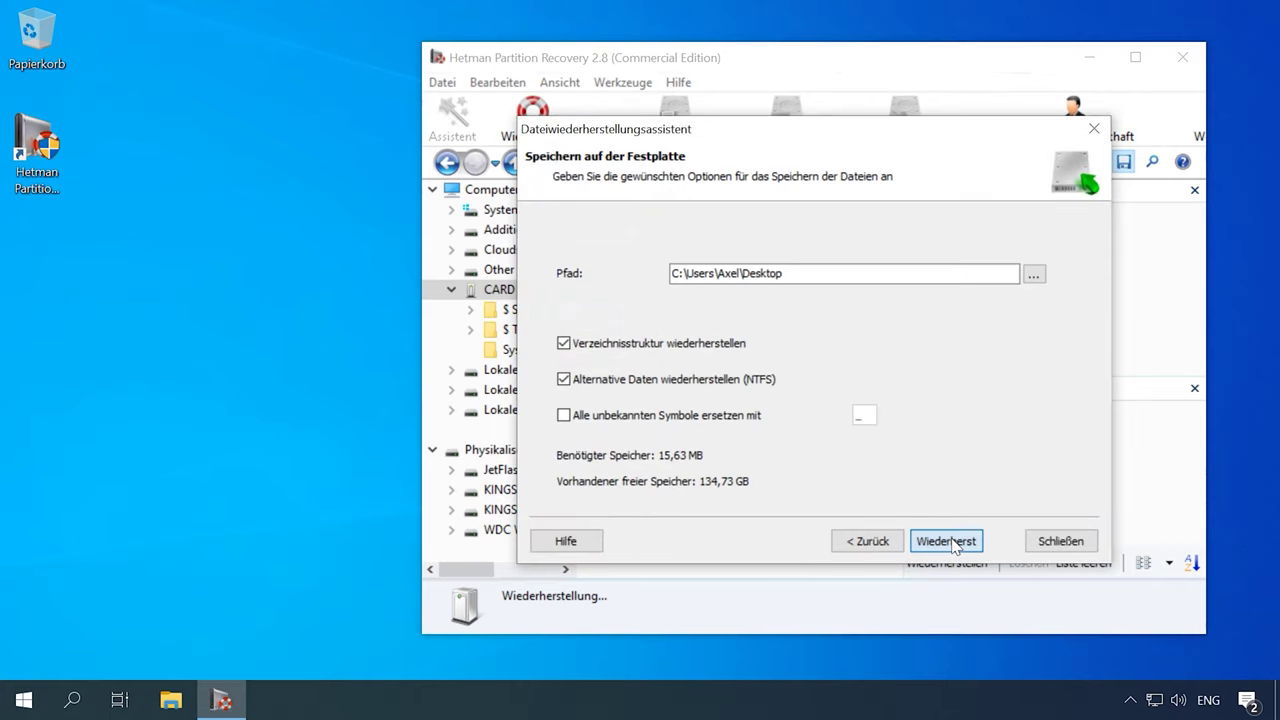
click(1034, 273)
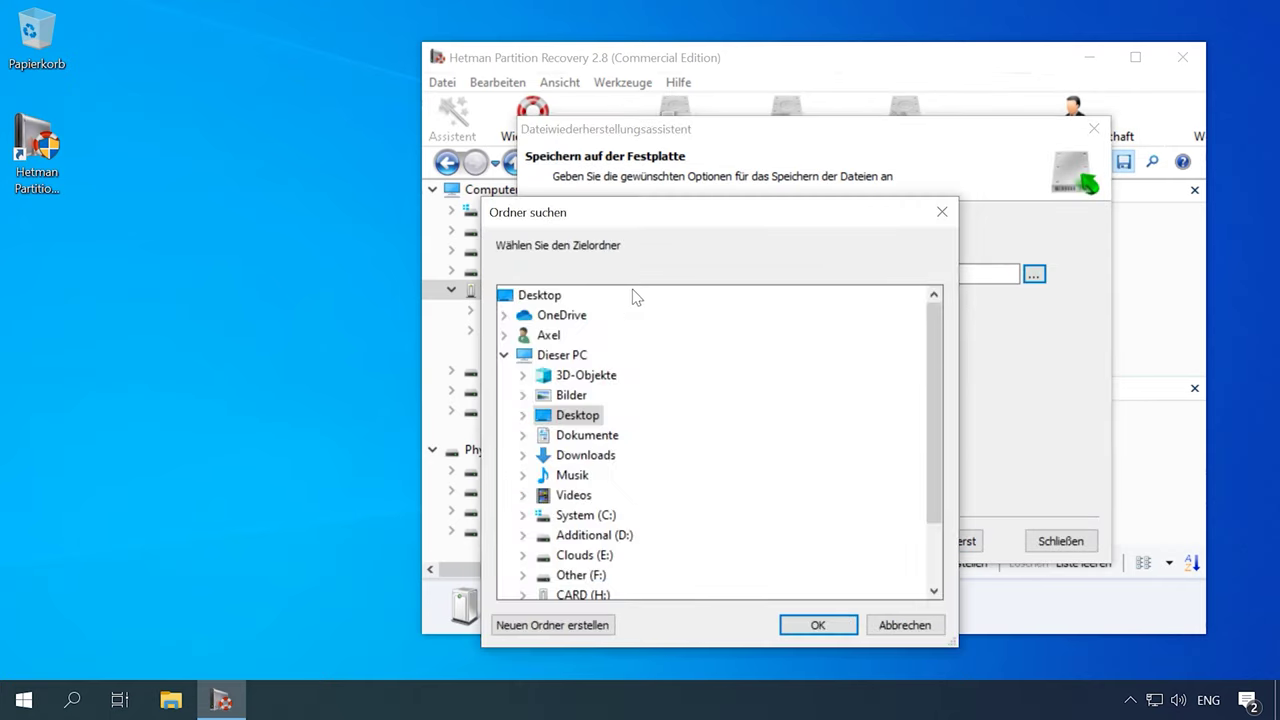
click(550, 300)
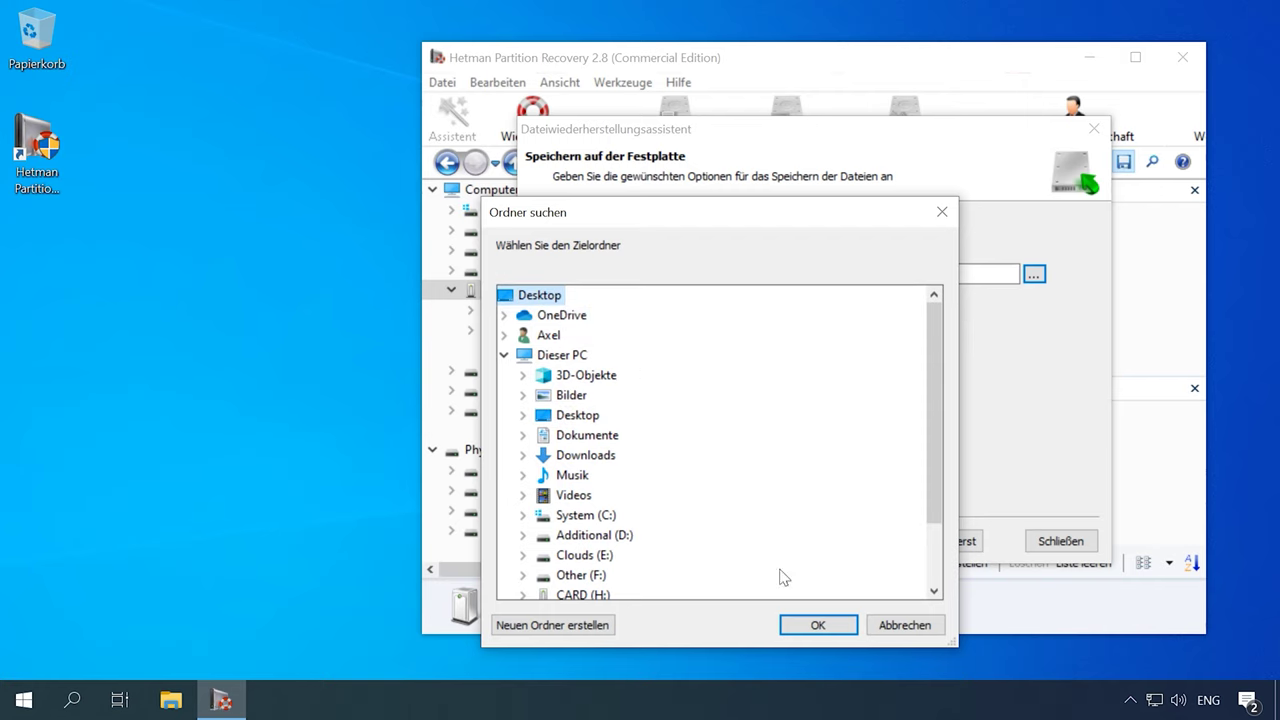
click(817, 630)
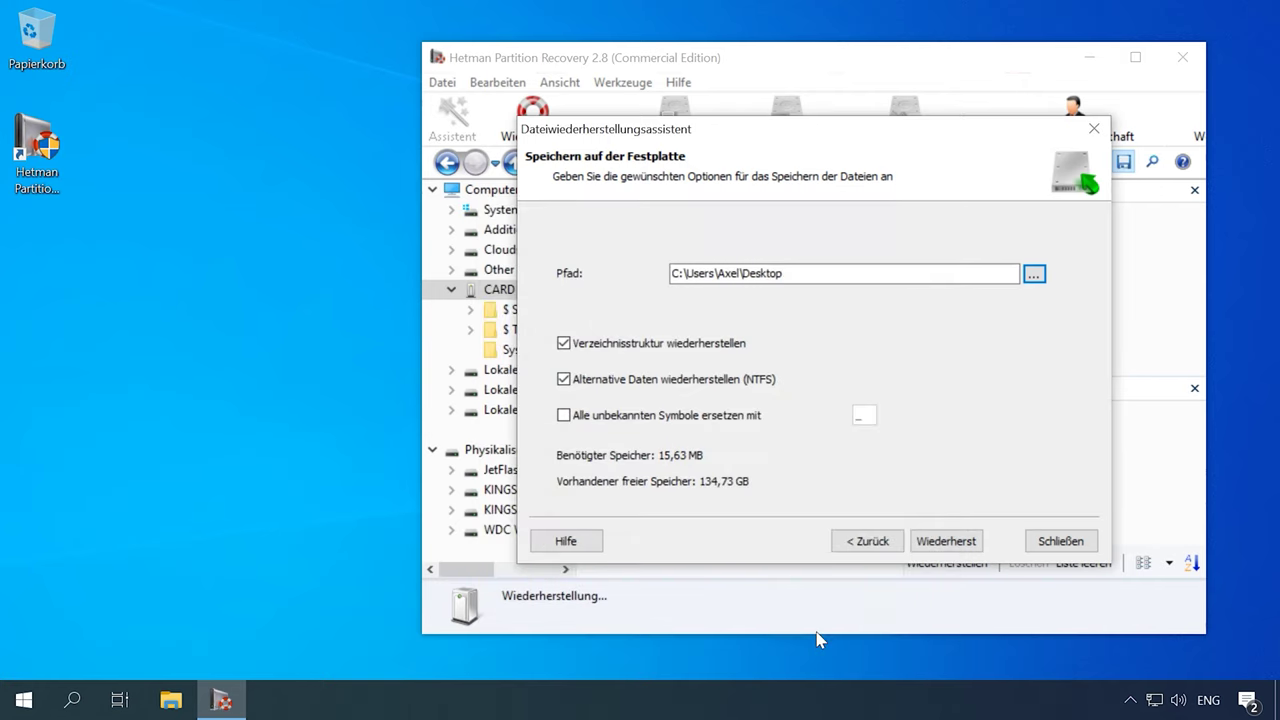
click(946, 541)
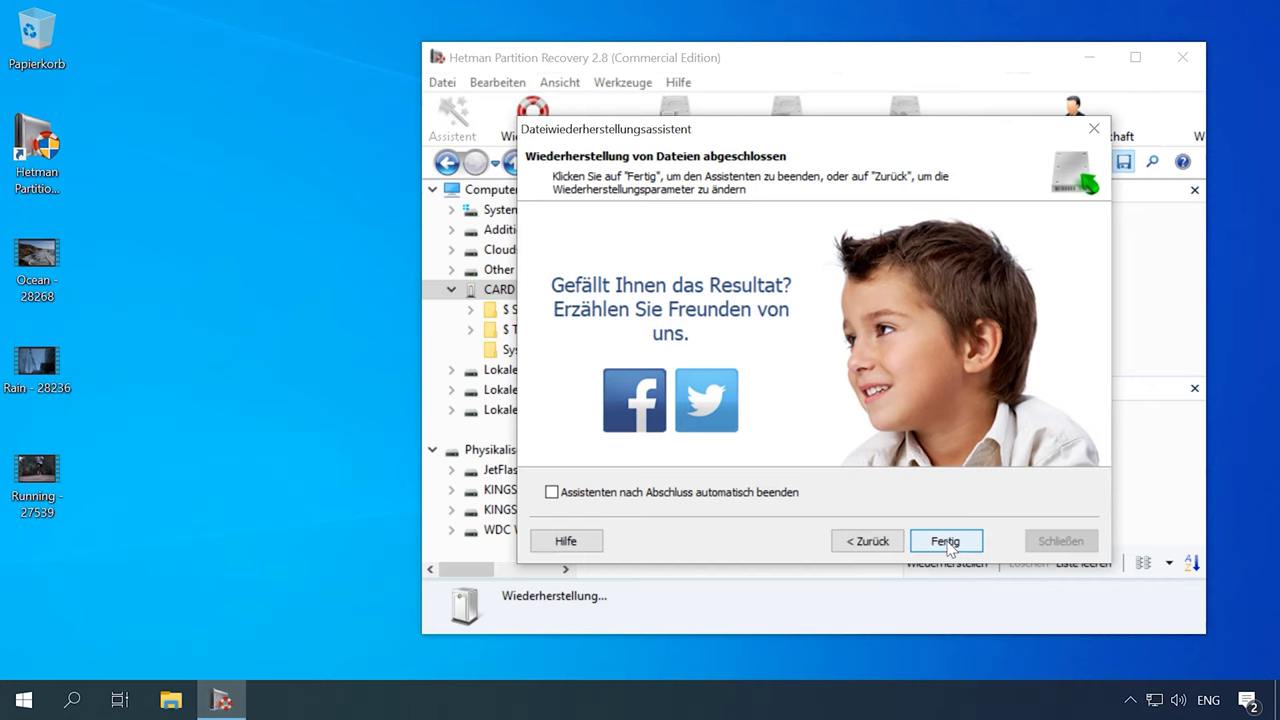
click(946, 541)
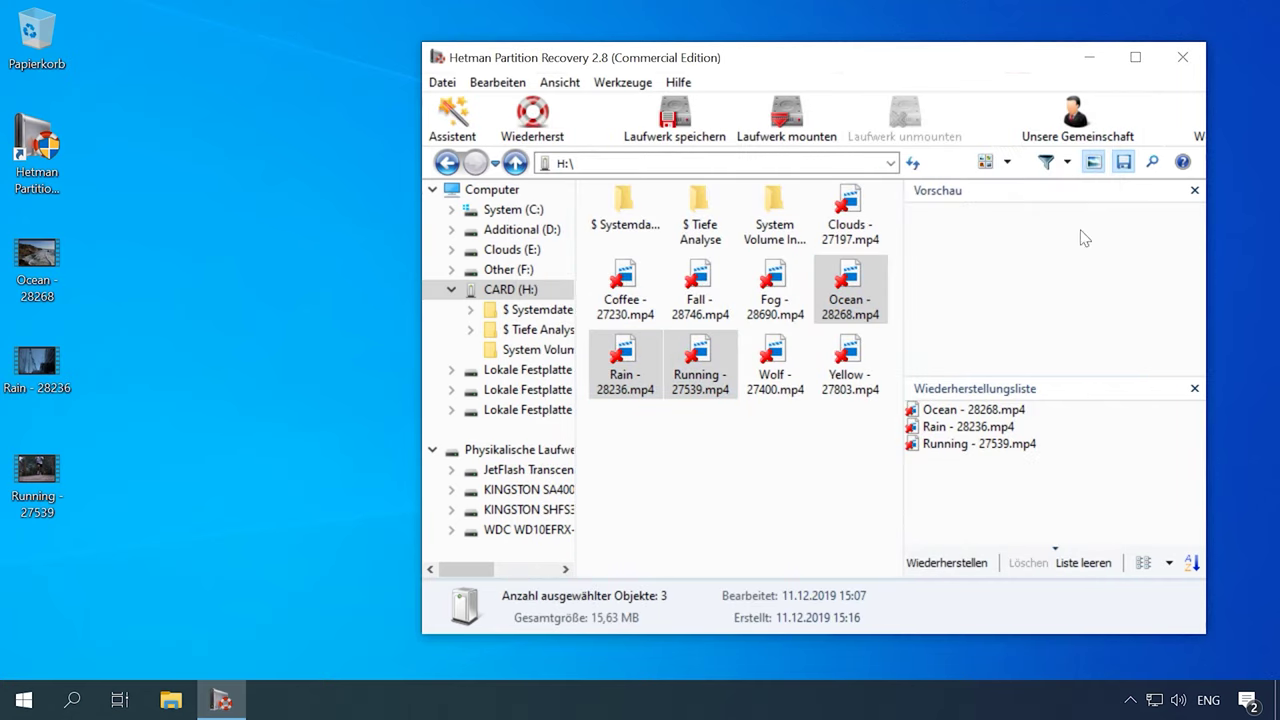
Step: Minimize the recovery program and play the recovered Rain, Ocean and Running videos from the desktop, closing each one
click(1090, 57)
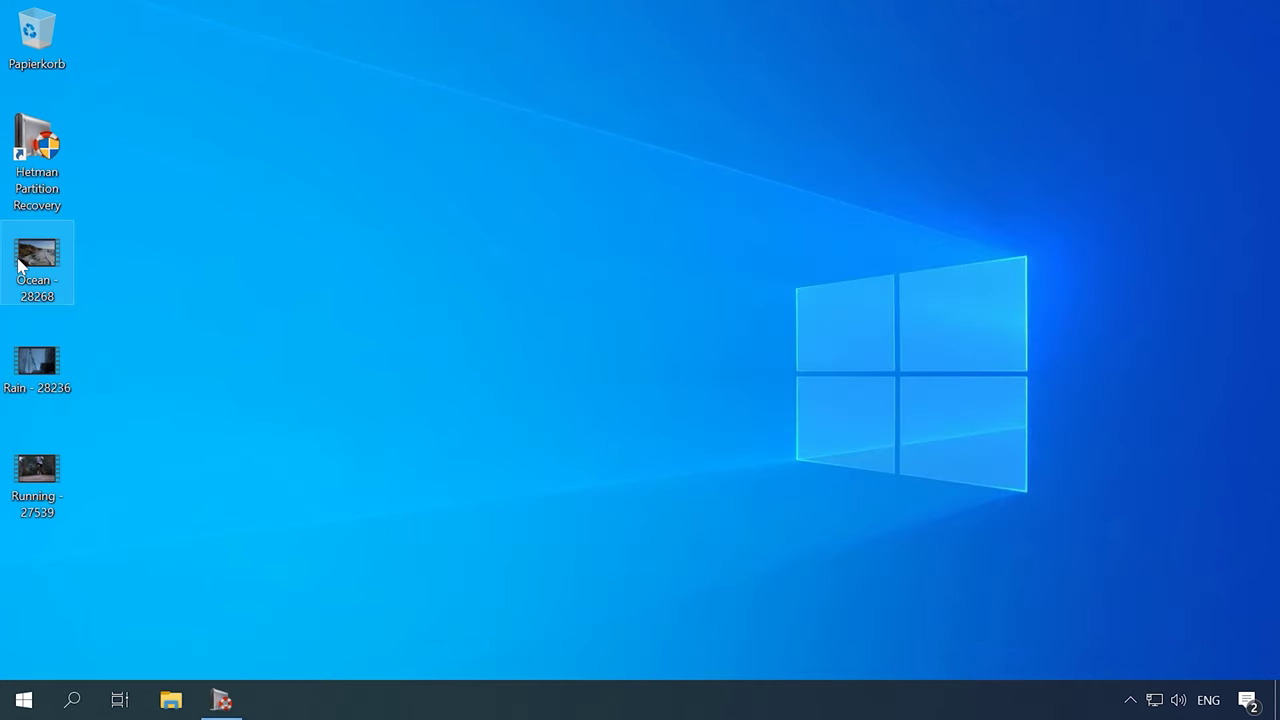
double_click(42, 358)
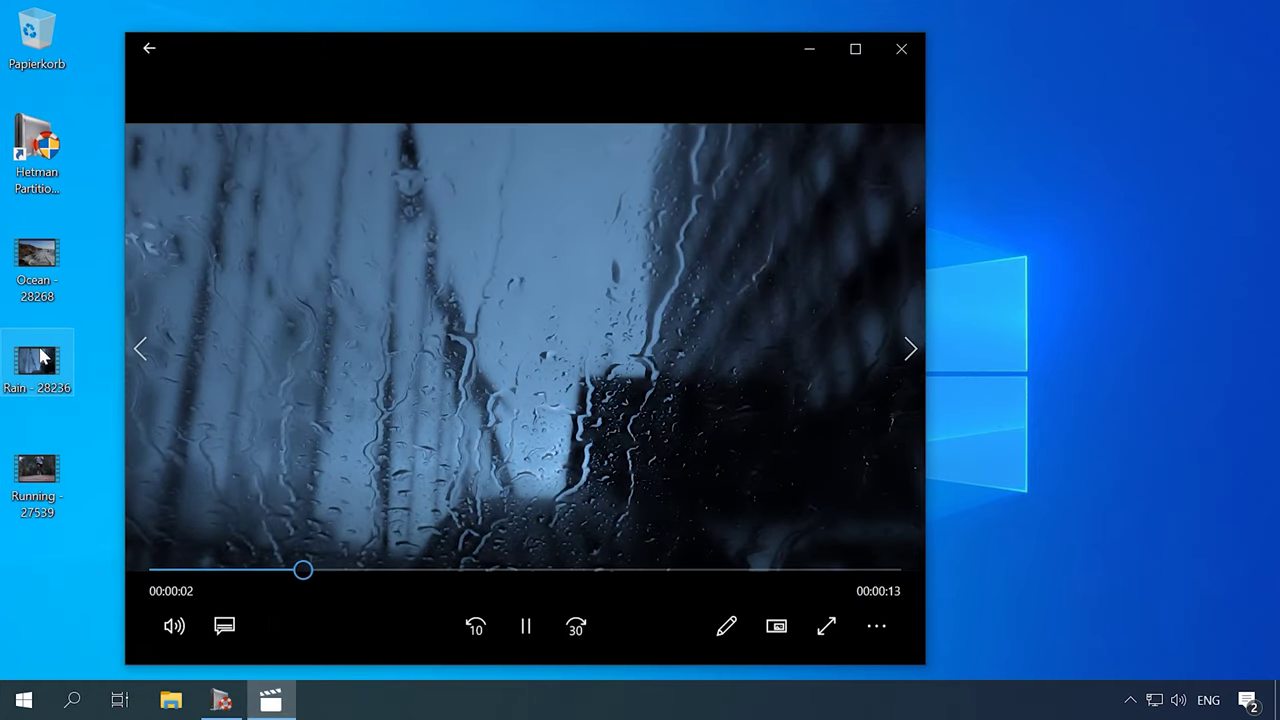
click(901, 48)
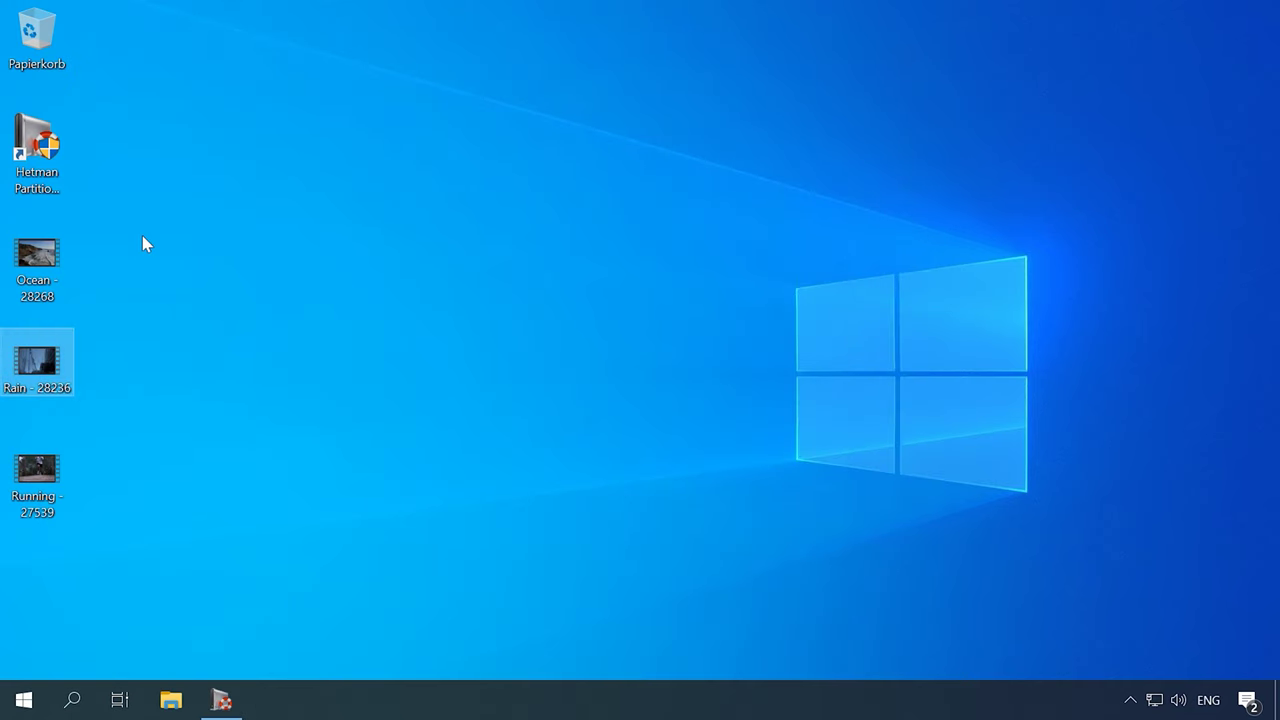
double_click(40, 258)
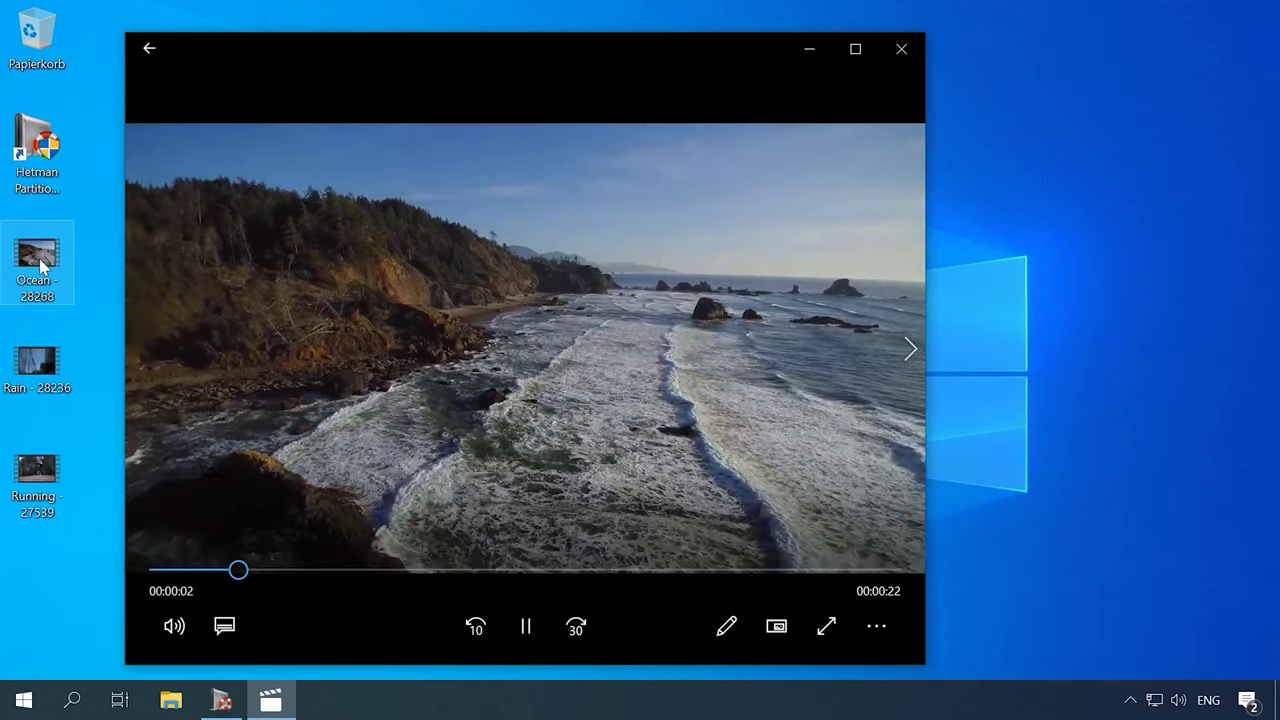
click(899, 49)
double_click(35, 488)
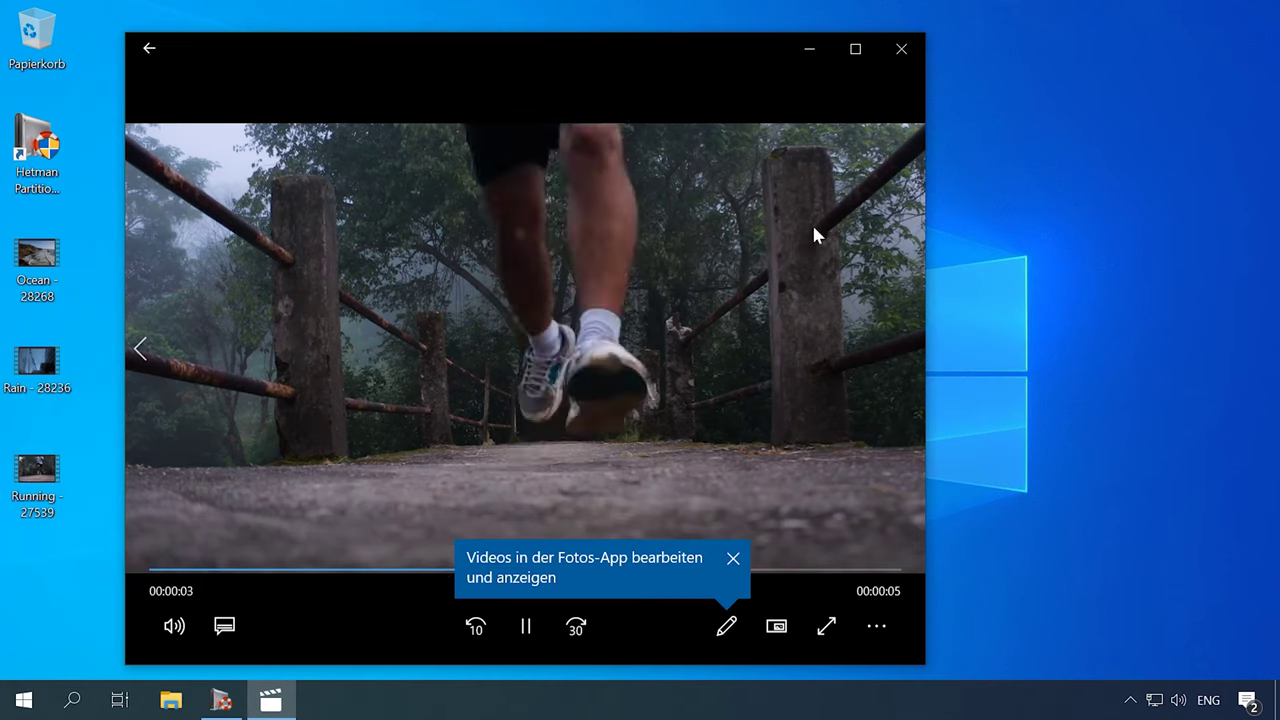
click(897, 53)
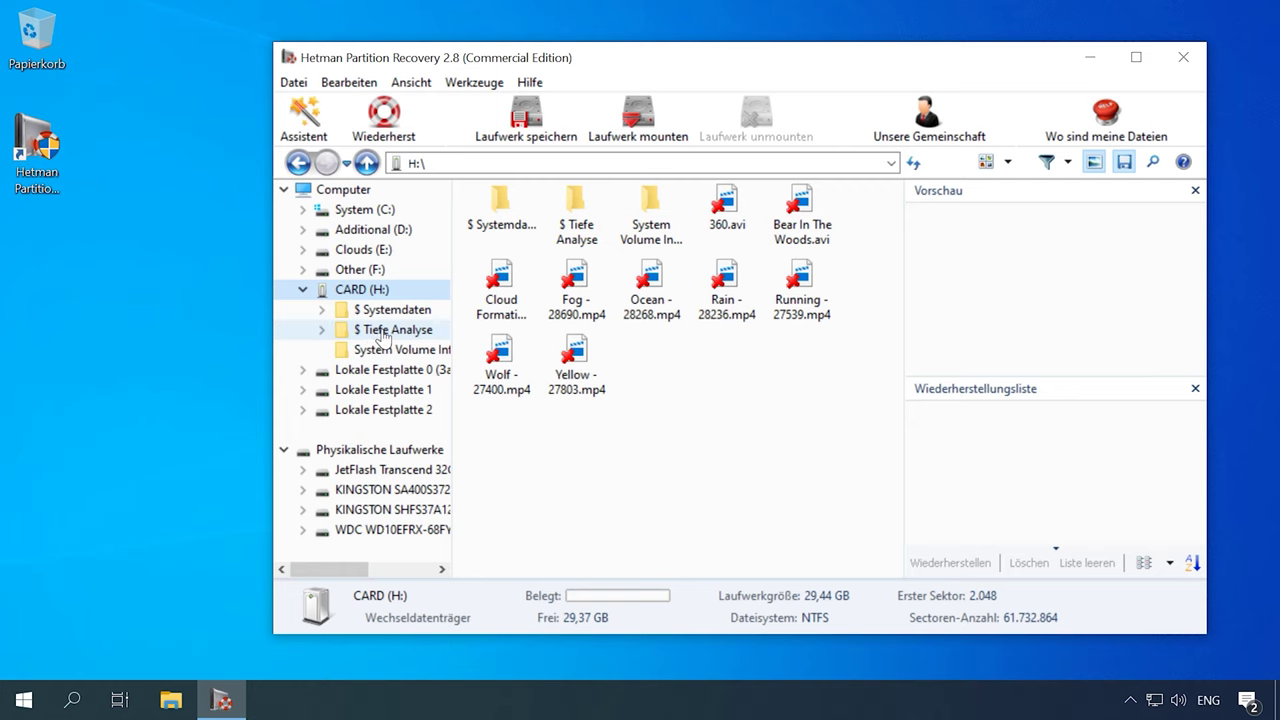
Step: Start a deep analysis (Tiefe Analyse) of CARD (H:) limited to selected file types, with only Videodateien enabled
click(404, 334)
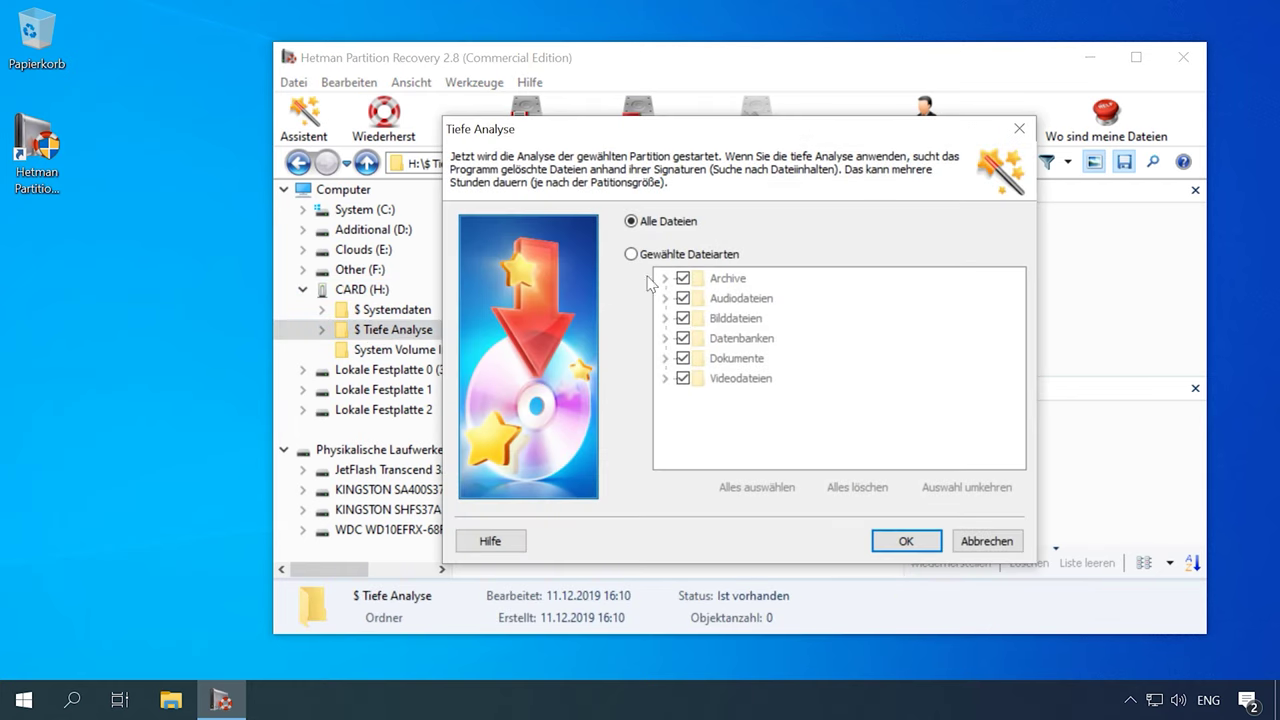
click(662, 262)
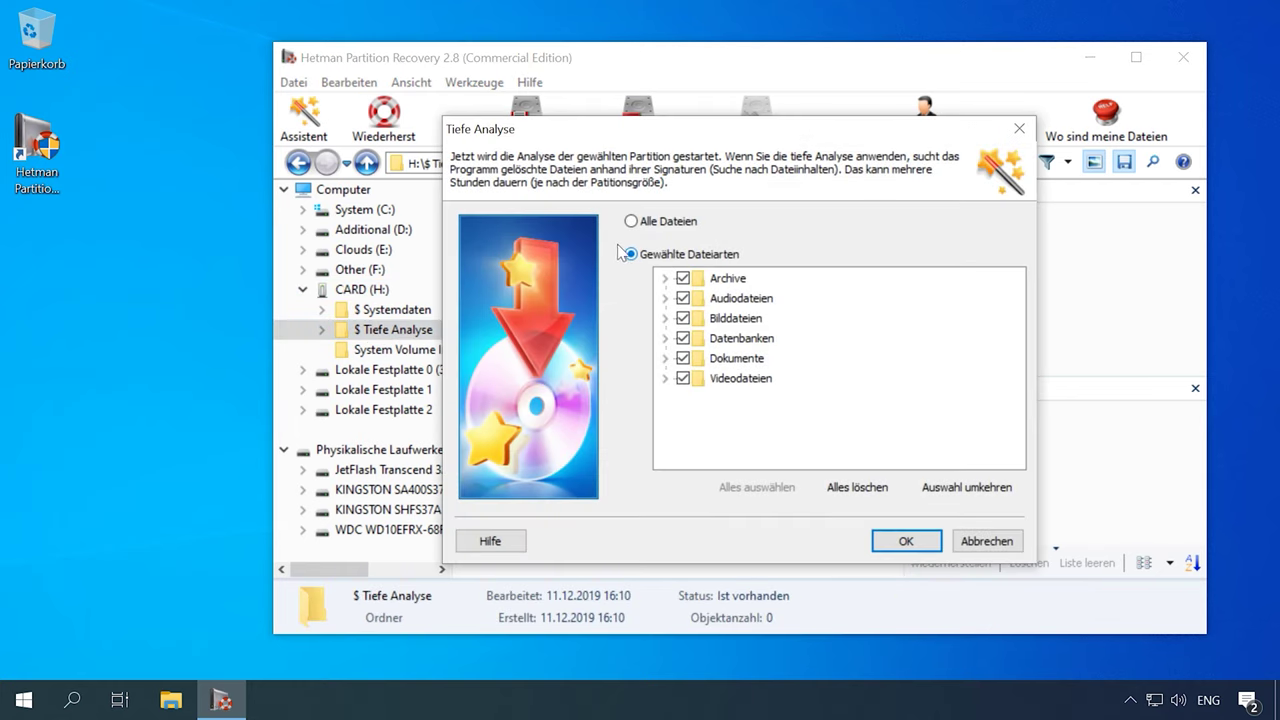
click(683, 279)
click(683, 299)
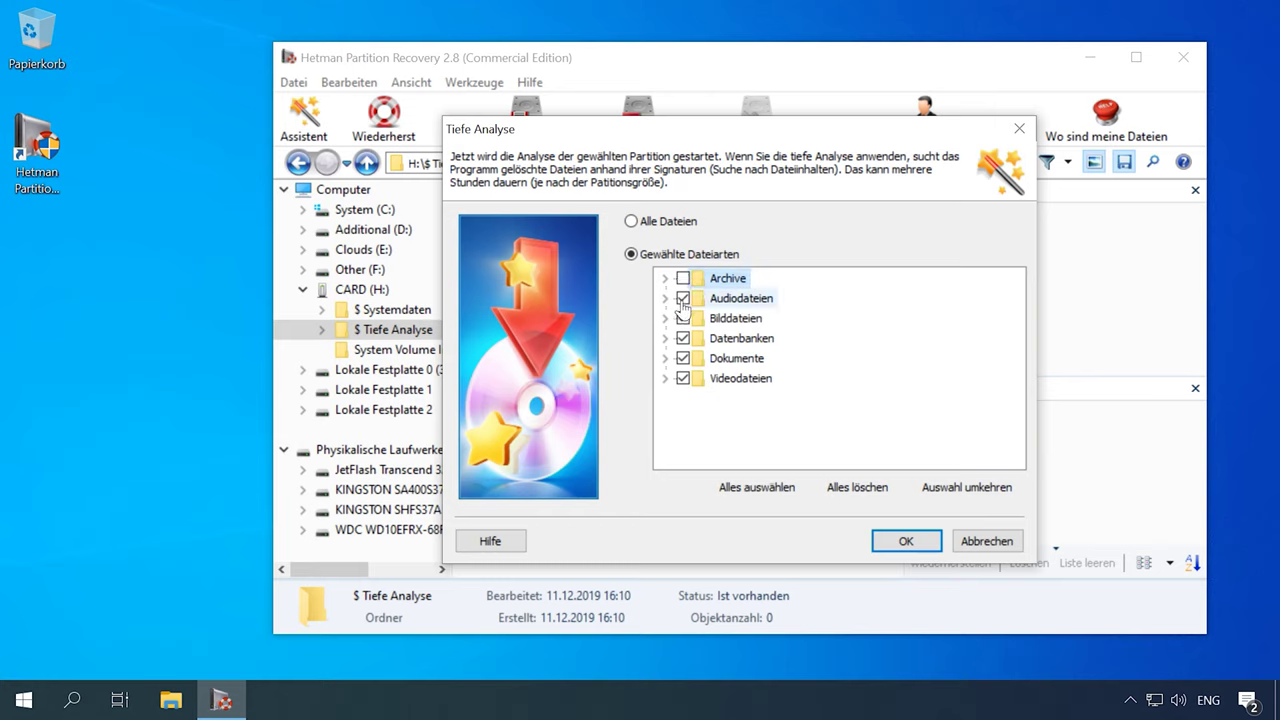
click(683, 319)
click(683, 339)
click(683, 359)
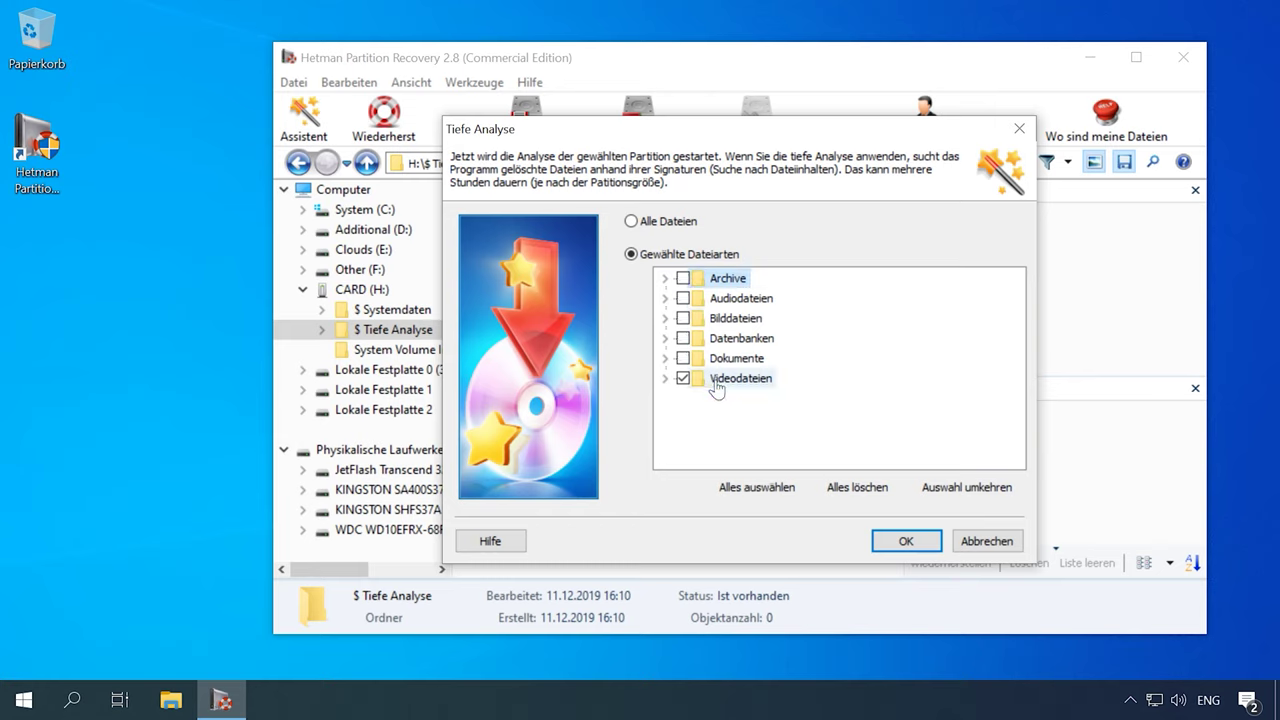
click(665, 378)
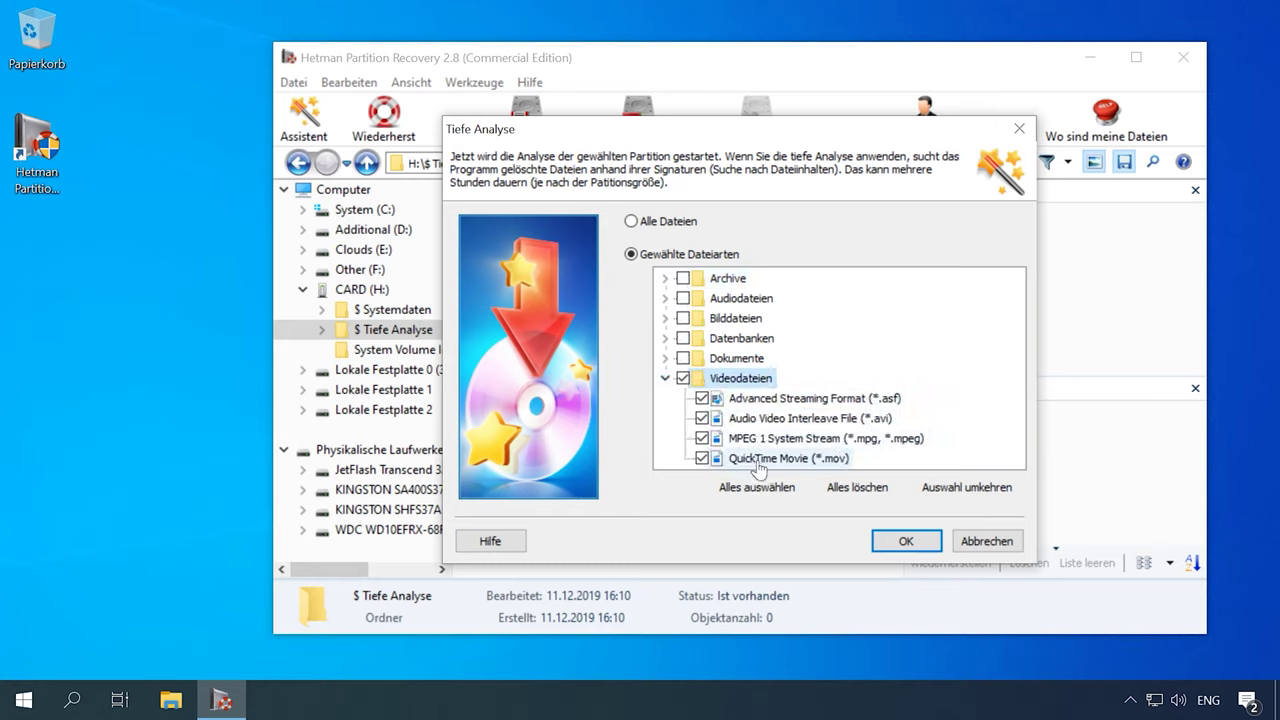
click(907, 542)
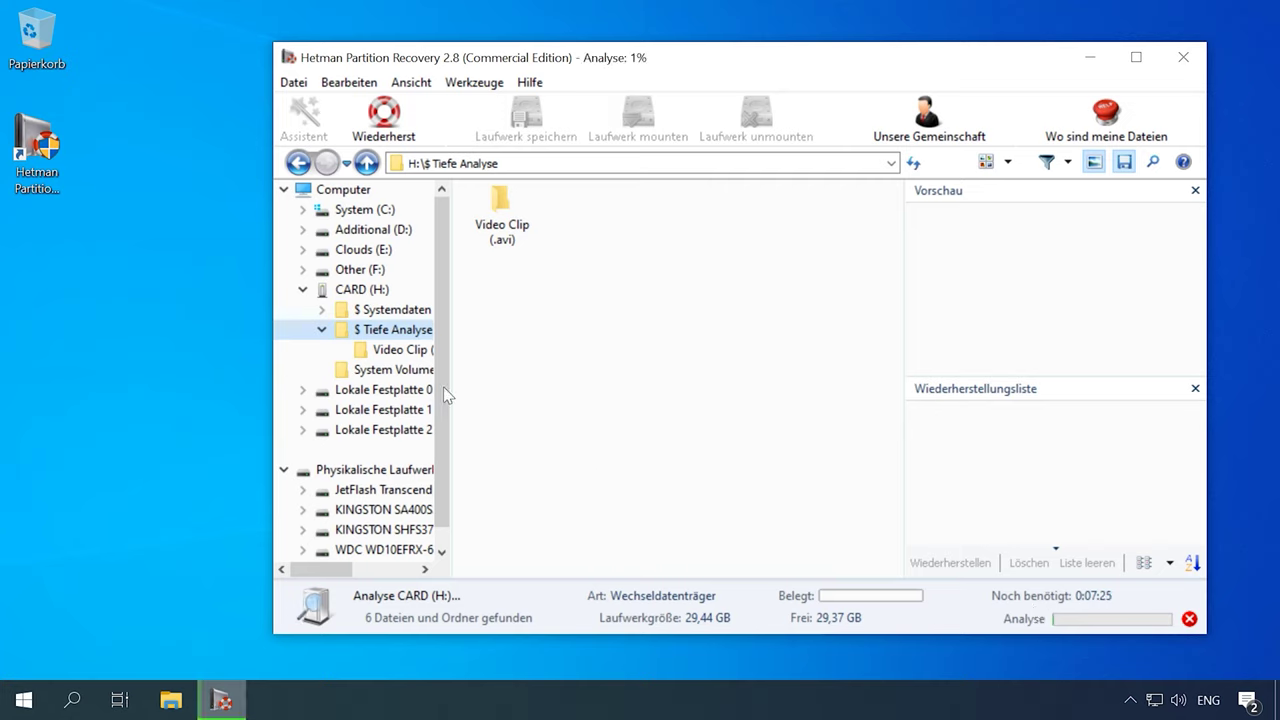
Step: Open the Video Clip (.avi) folder of the deep analysis results and select Datei 00001.avi
click(405, 352)
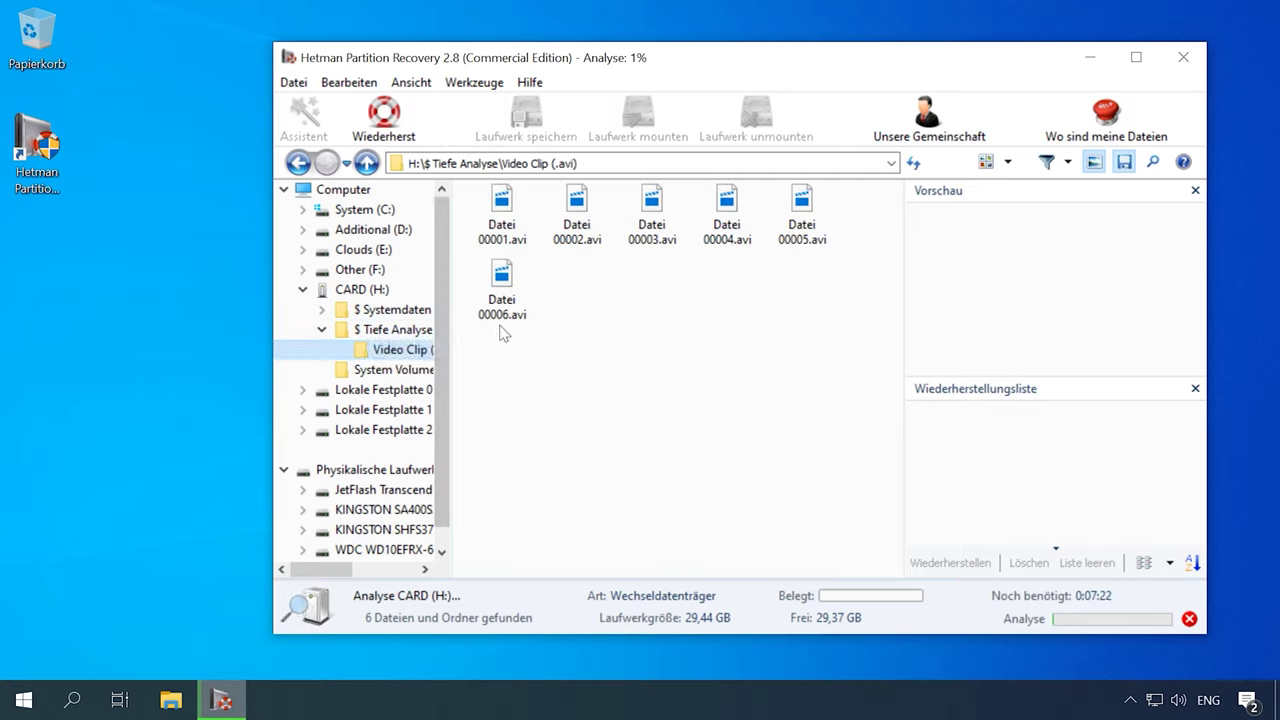
click(502, 218)
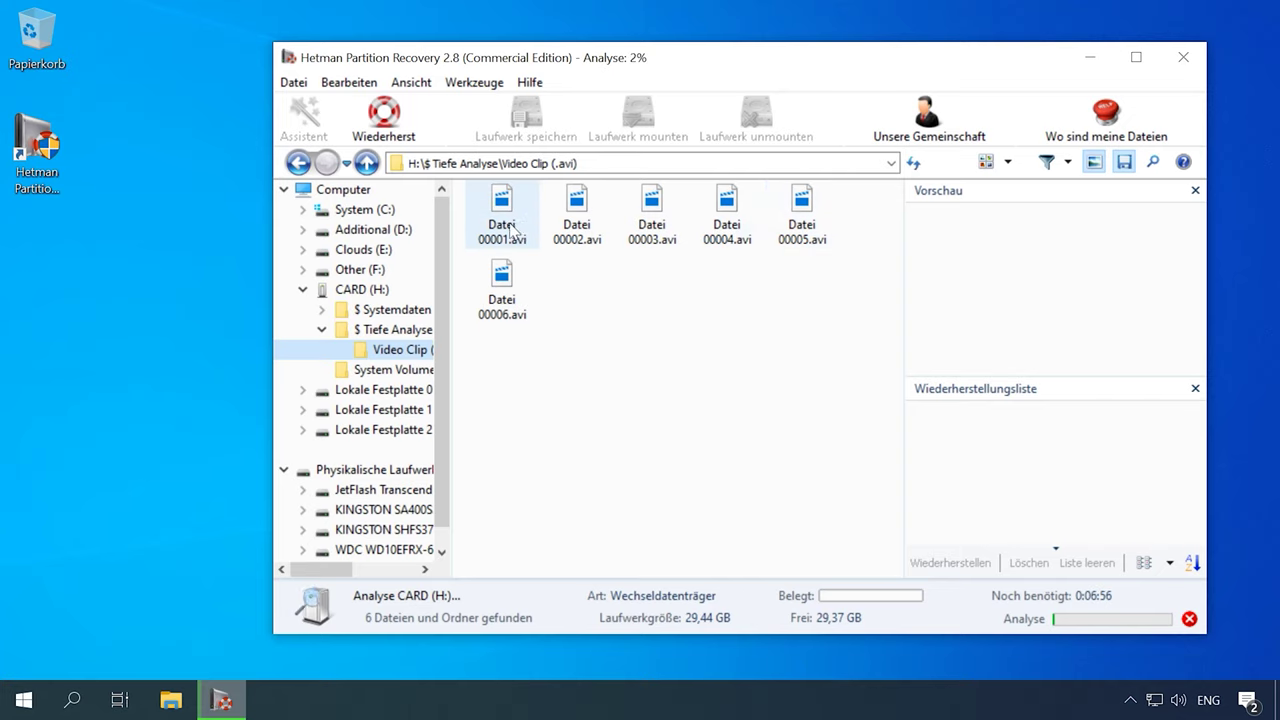